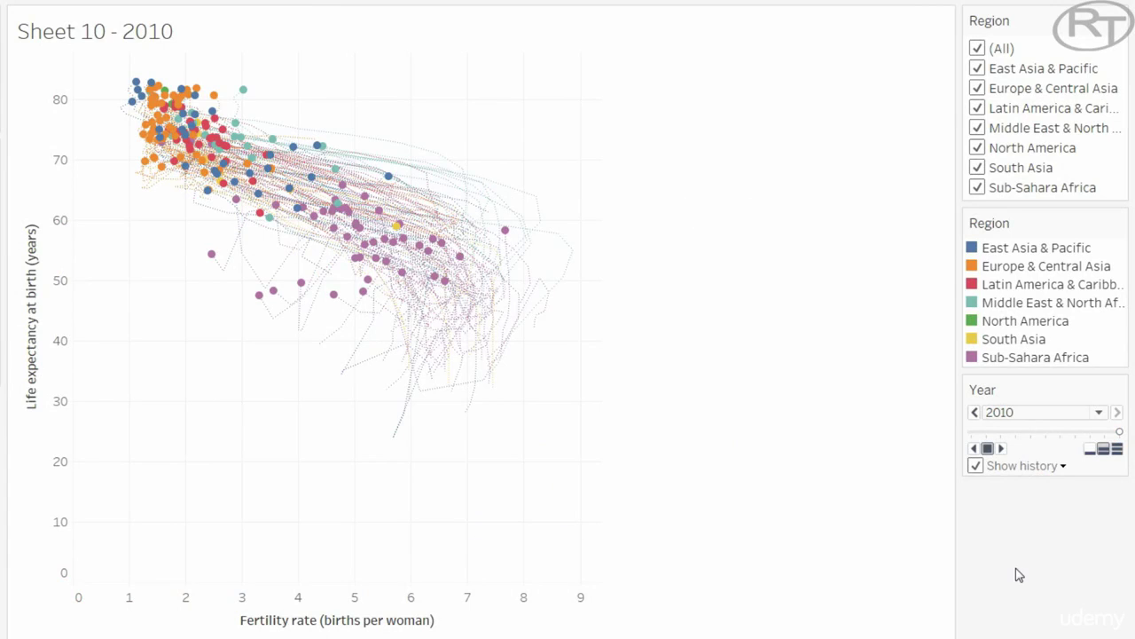
# - Rewind the finished Sheet 10 year animation back to 1960
pyautogui.click(1000, 449)
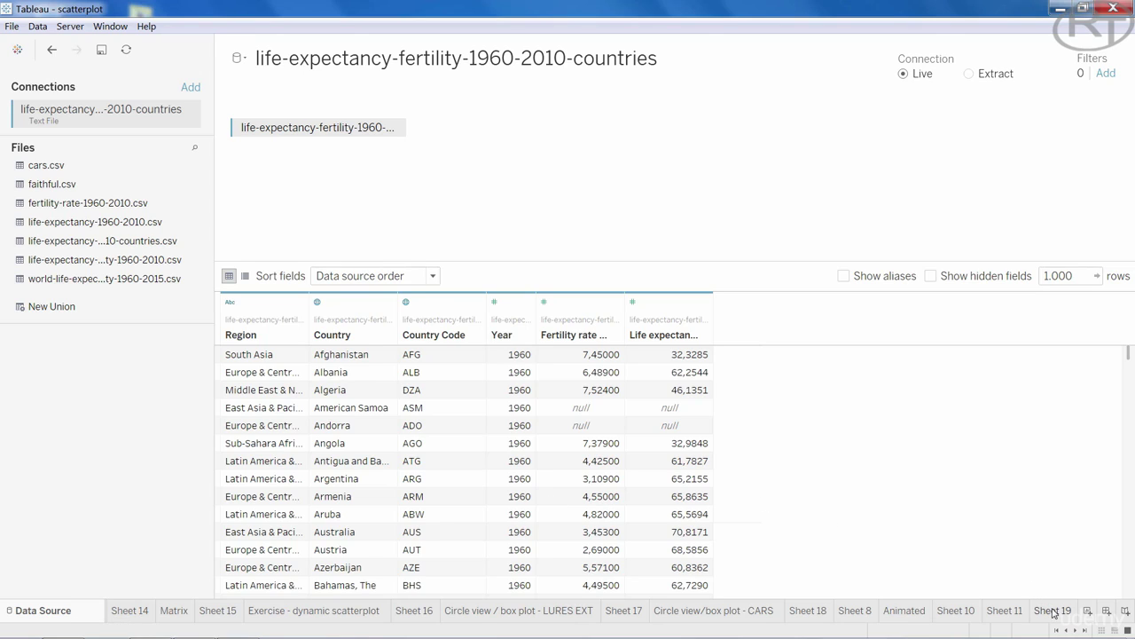
# - On Sheet 19, build a Show Me scatter plot of Fertility rate against Life expectancy at birth
pyautogui.click(1053, 612)
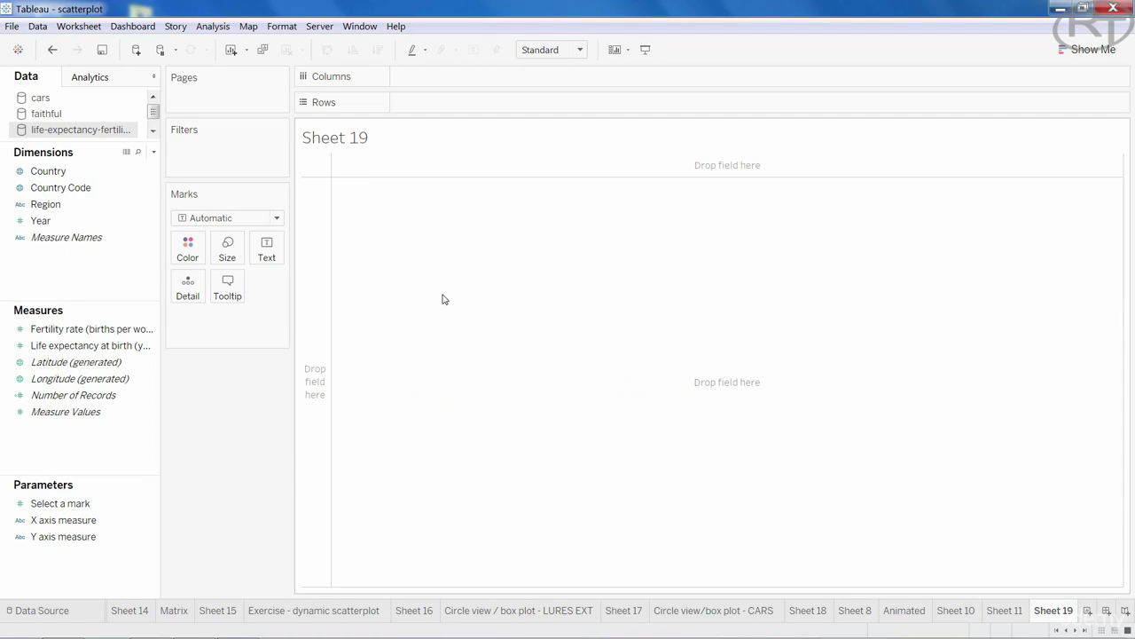
pyautogui.click(105, 330)
pyautogui.keyDown('ctrl'); pyautogui.click(89, 346); pyautogui.keyUp('ctrl')
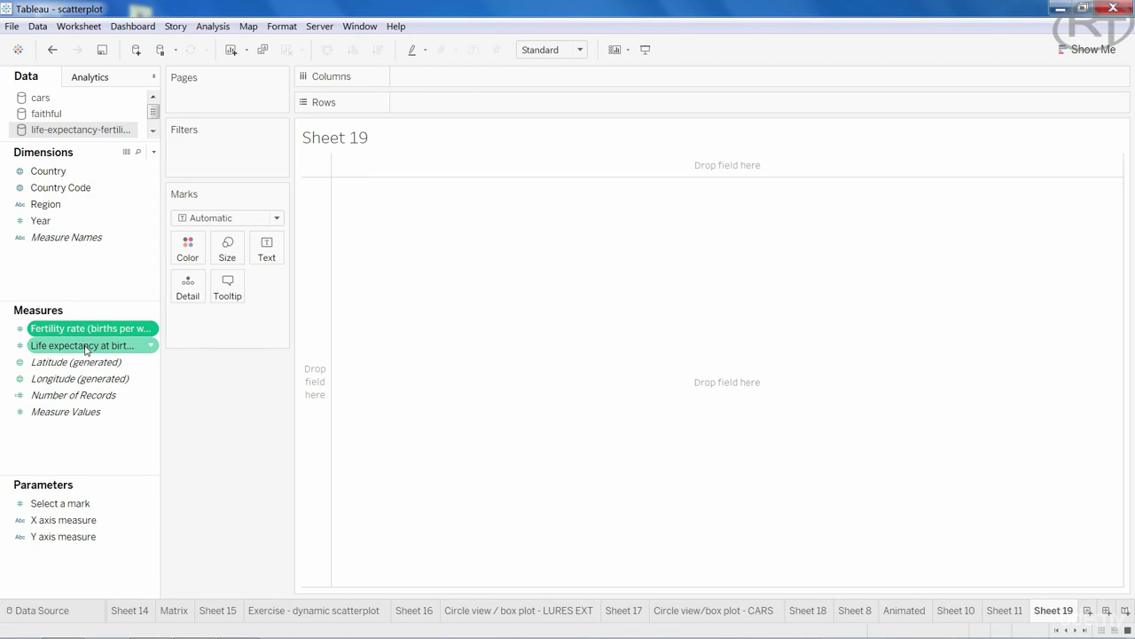
pyautogui.click(1090, 50)
pyautogui.click(1002, 313)
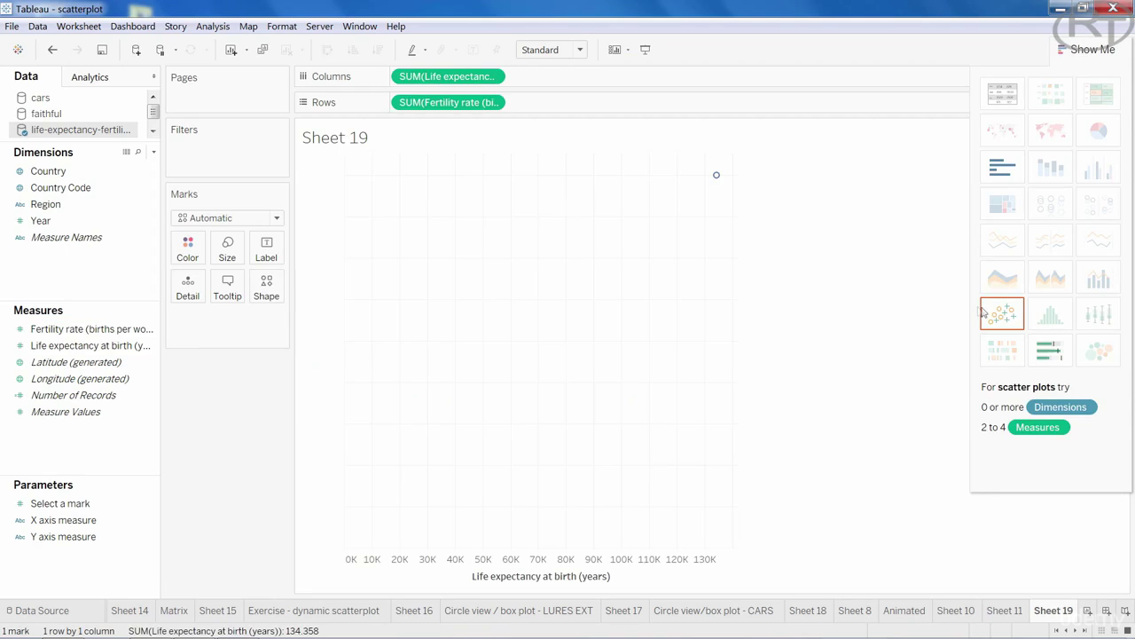
# - Show one point per Country and filter out the 15 null values
pyautogui.moveTo(97, 180); pyautogui.dragTo(235, 328)
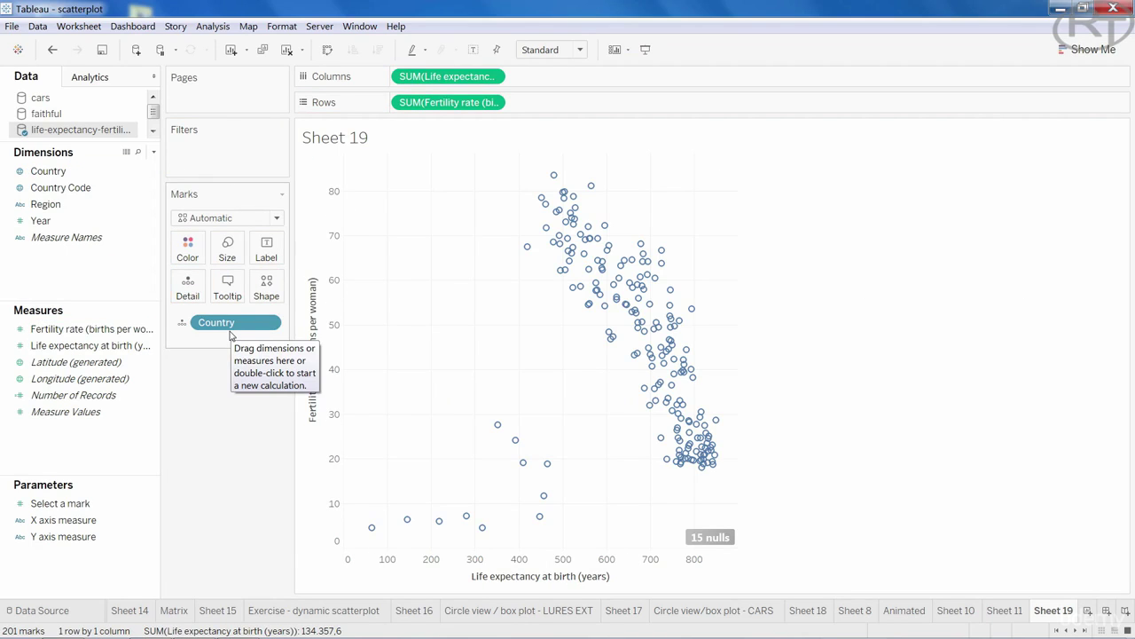
pyautogui.click(710, 536)
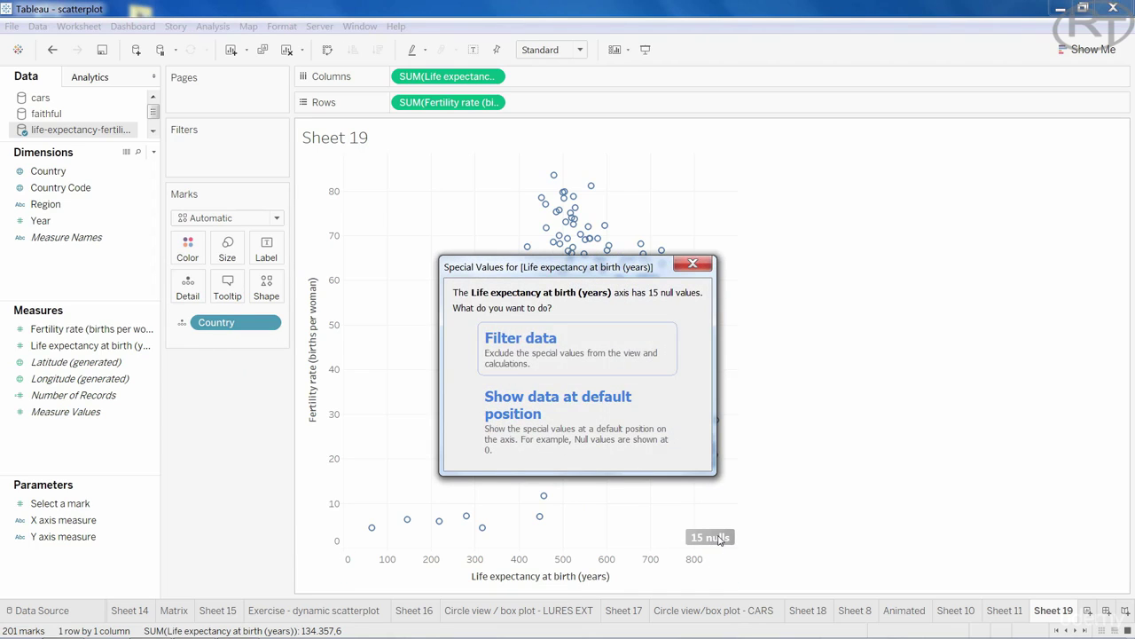
pyautogui.click(539, 340)
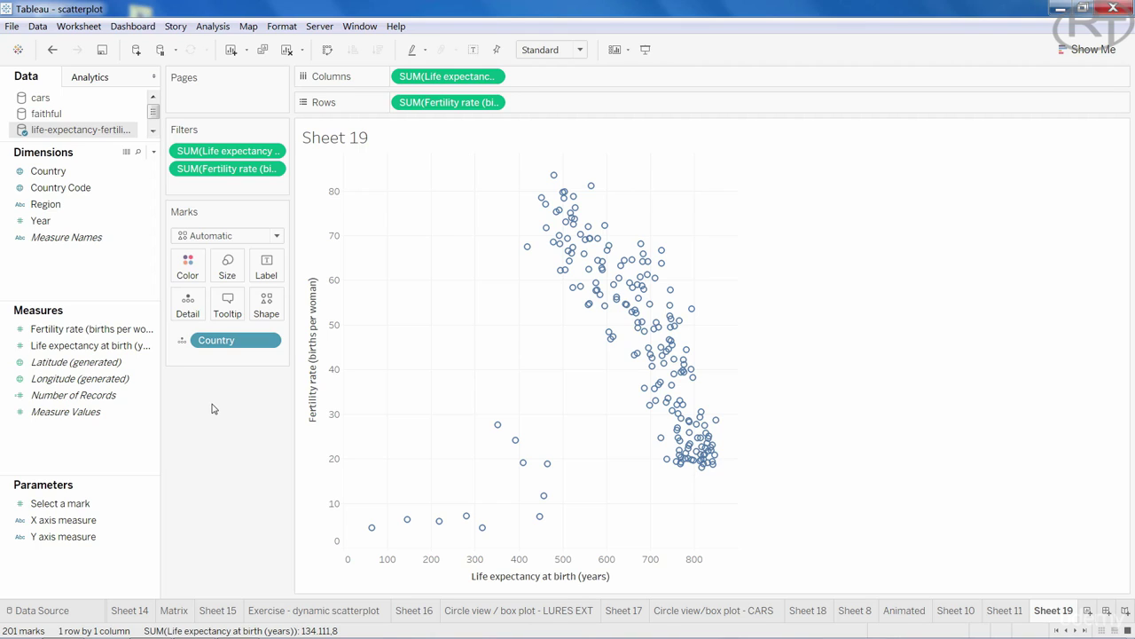
# - Drop Region on Color so each country's point is coloured by one of seven regions
pyautogui.moveTo(46, 205); pyautogui.dragTo(188, 275)
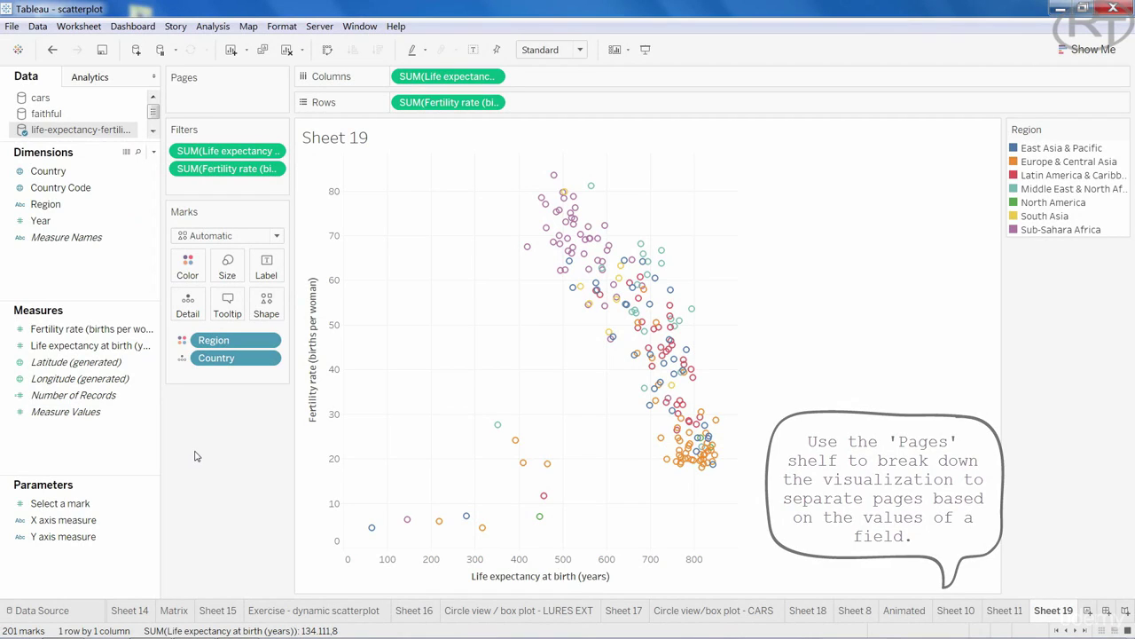
# - Page the scatter plot by Year, step from 1960 through 1990, then slide back to an earlier year
pyautogui.click(64, 222)
pyautogui.moveTo(64, 224); pyautogui.dragTo(203, 103)
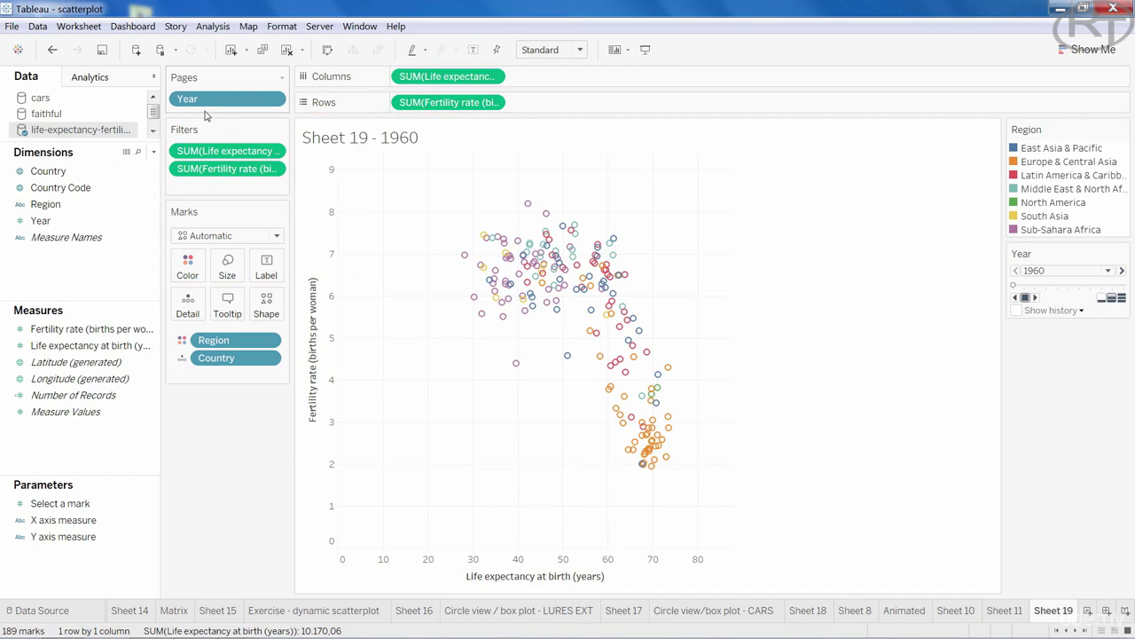
pyautogui.click(1121, 273)
pyautogui.click(1121, 272)
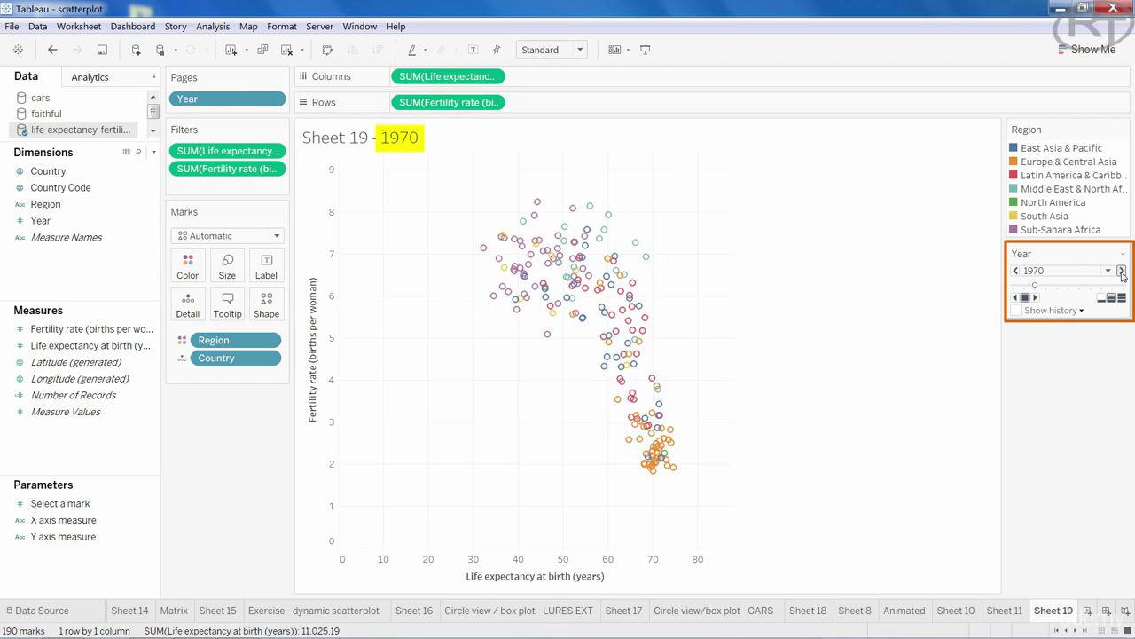
pyautogui.click(1121, 273)
pyautogui.click(1121, 272)
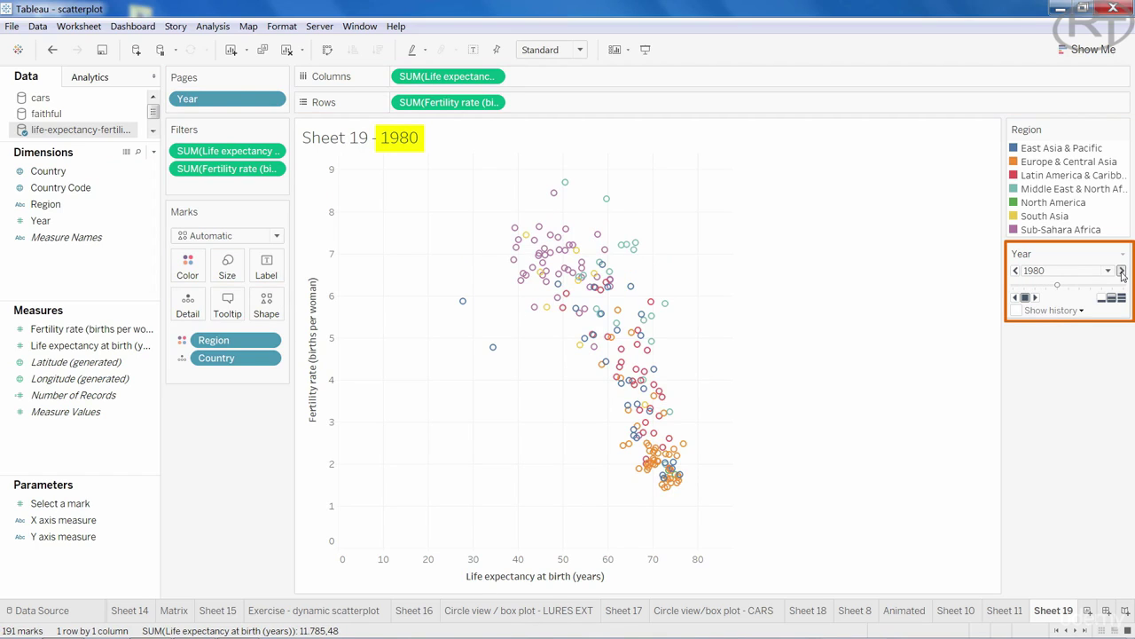
pyautogui.click(1121, 272)
pyautogui.click(1122, 271)
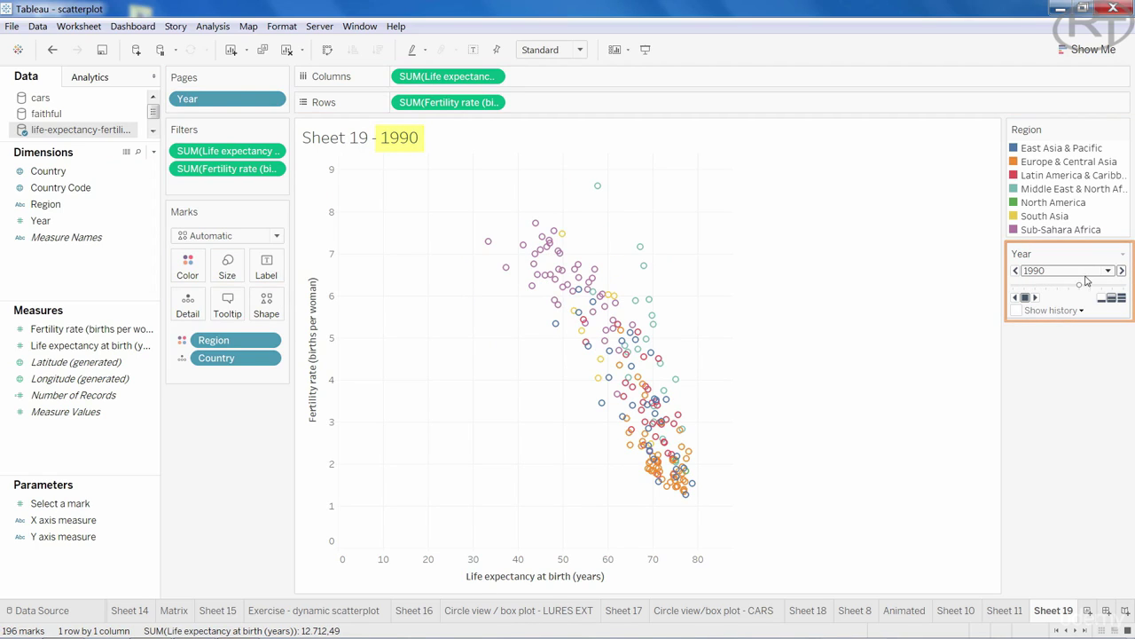
pyautogui.moveTo(1079, 285); pyautogui.dragTo(1011, 286)
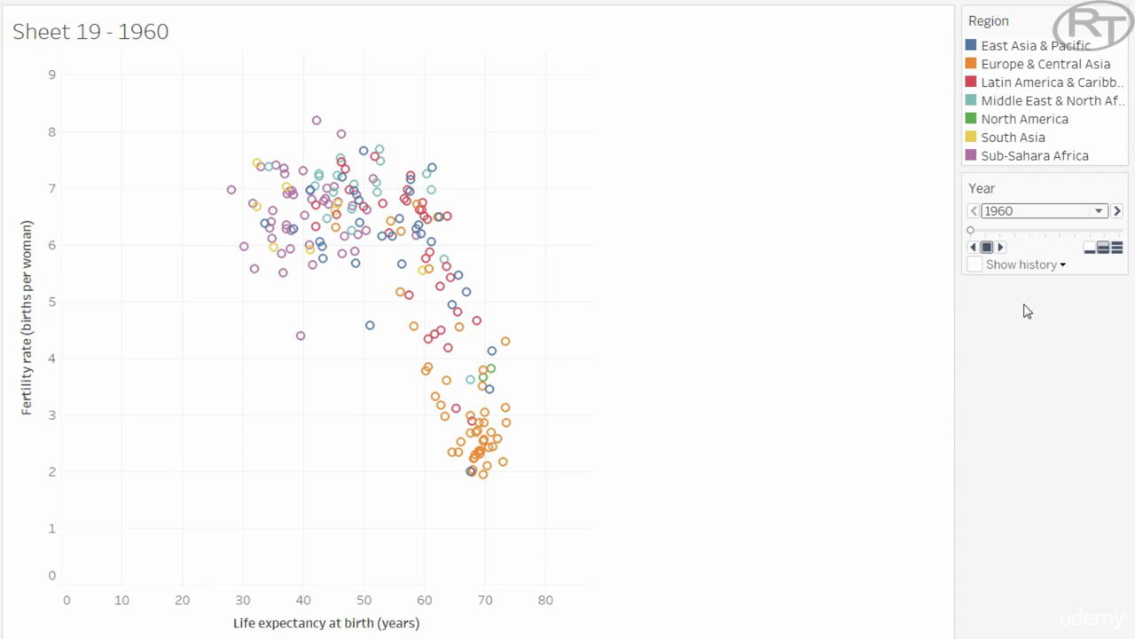
# - Turn on history for the Year pages and show it as trails
pyautogui.click(975, 264)
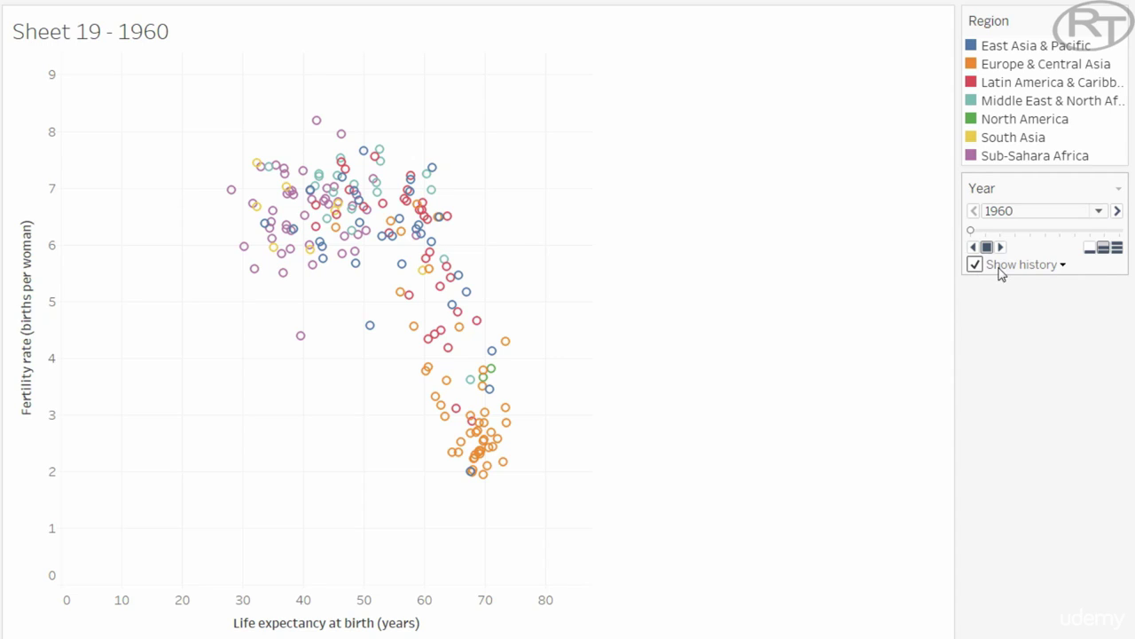
pyautogui.click(1063, 265)
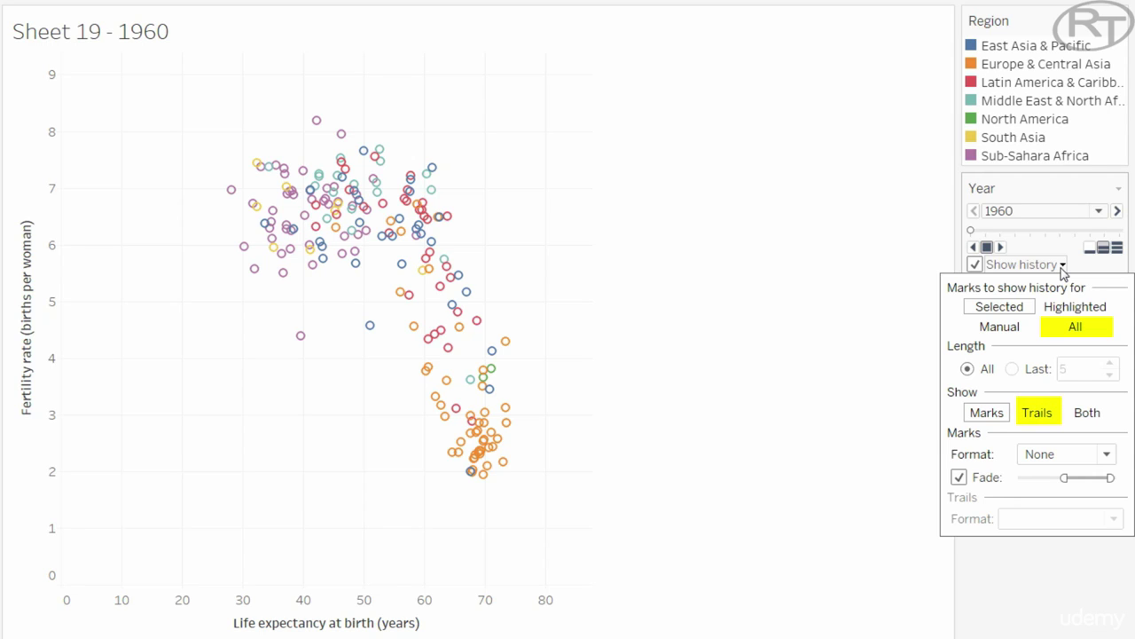
pyautogui.click(1047, 417)
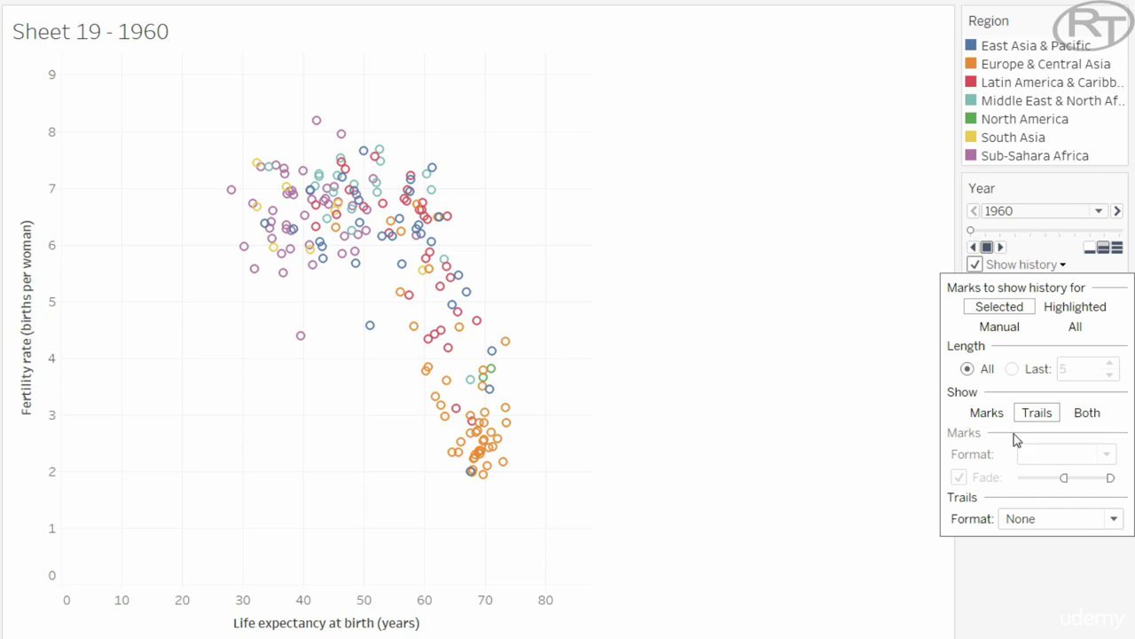
# - Set the trail lines to the thinnest width
pyautogui.click(1116, 521)
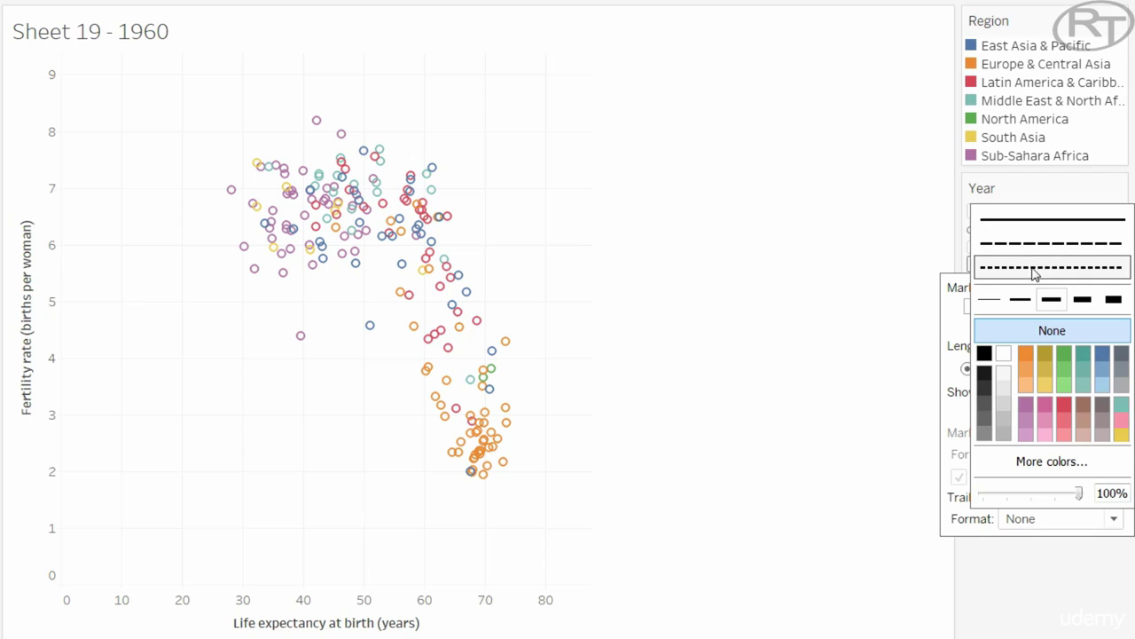
pyautogui.click(986, 301)
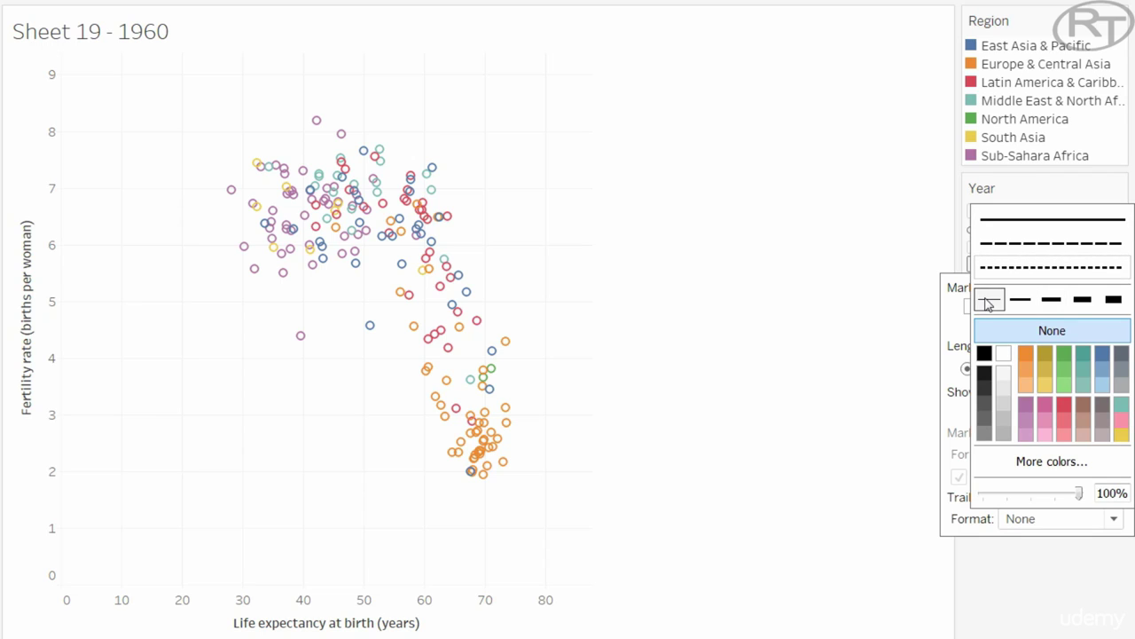
pyautogui.click(950, 521)
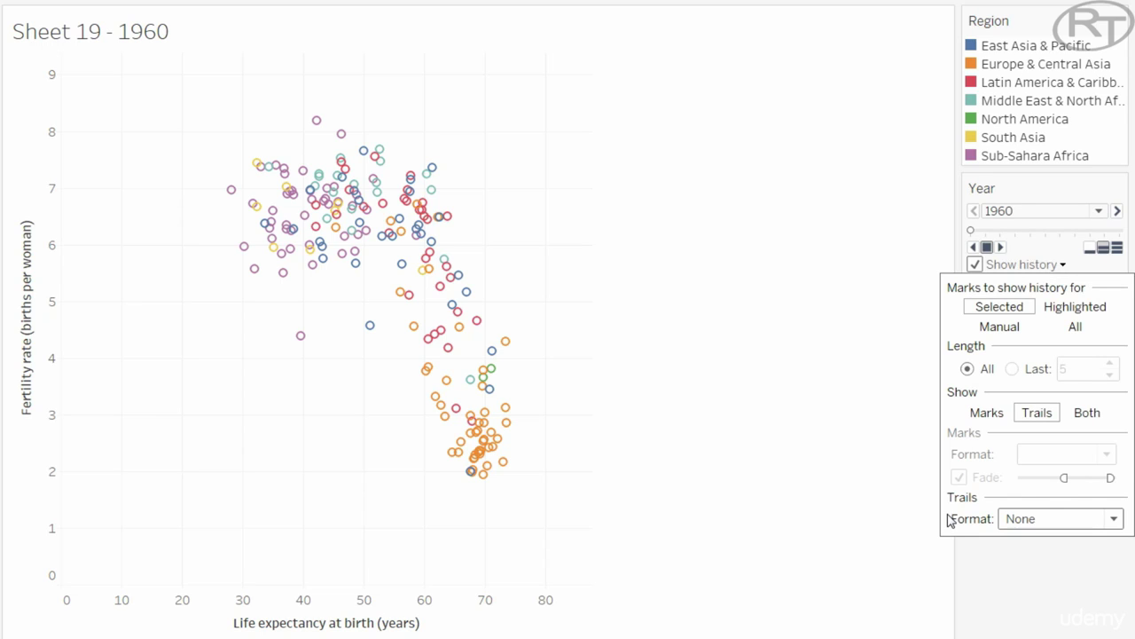
# - Play the animation with trails through to 2010, then swap rows and columns
pyautogui.click(1018, 553)
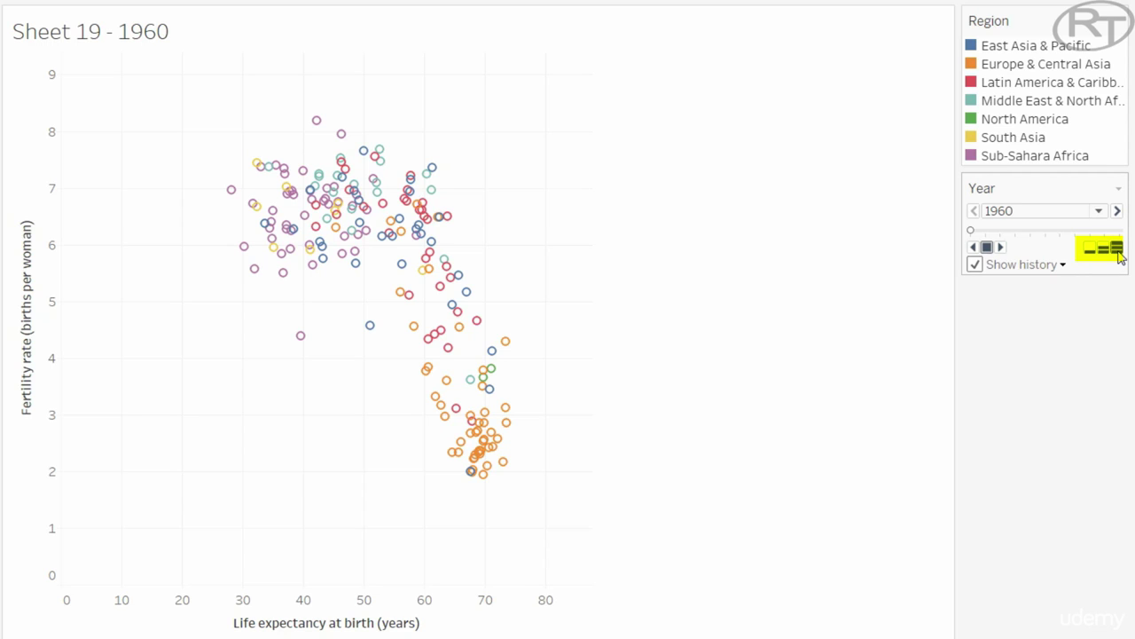
pyautogui.click(1001, 246)
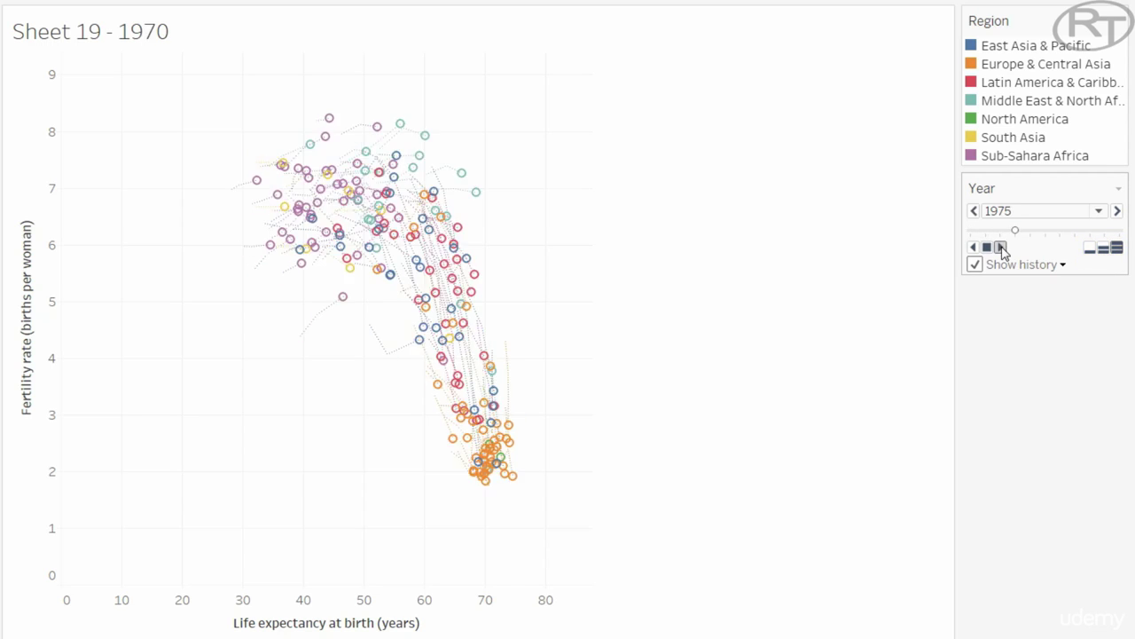
pyautogui.click(326, 50)
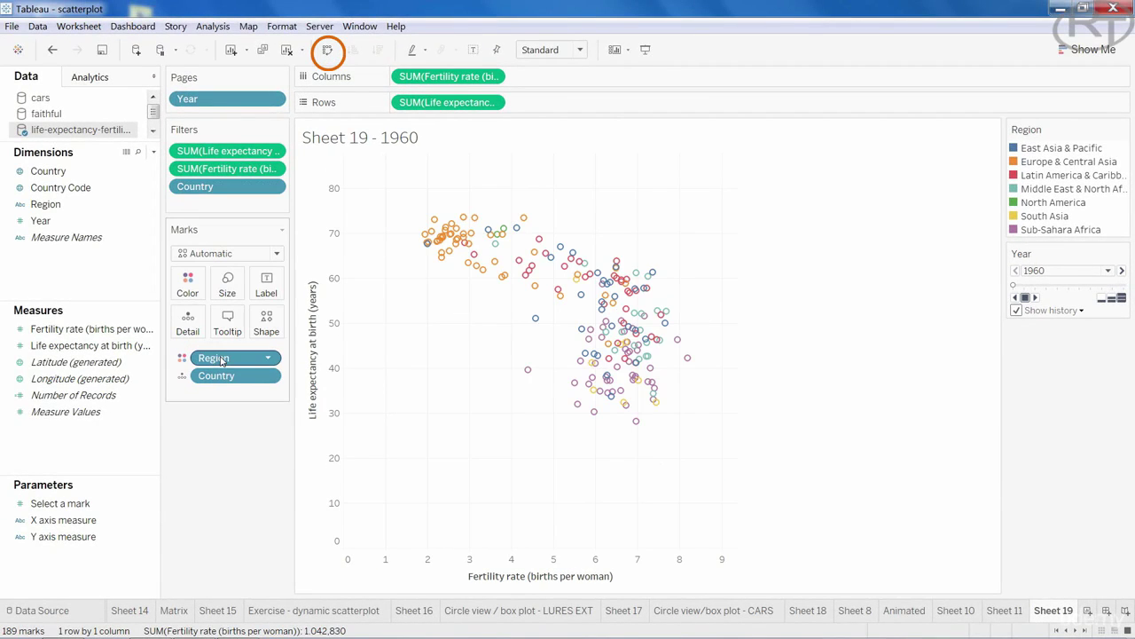
# - Show a Region filter card and replay the yearly animation from 1960 to 2010
pyautogui.rightClick(222, 360)
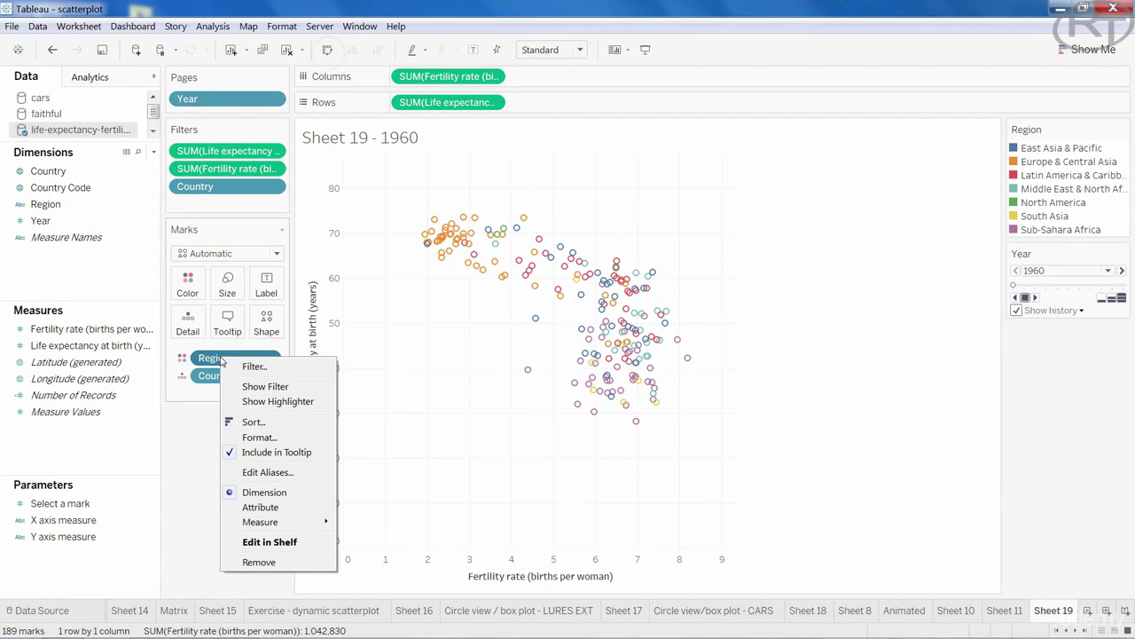
pyautogui.click(265, 387)
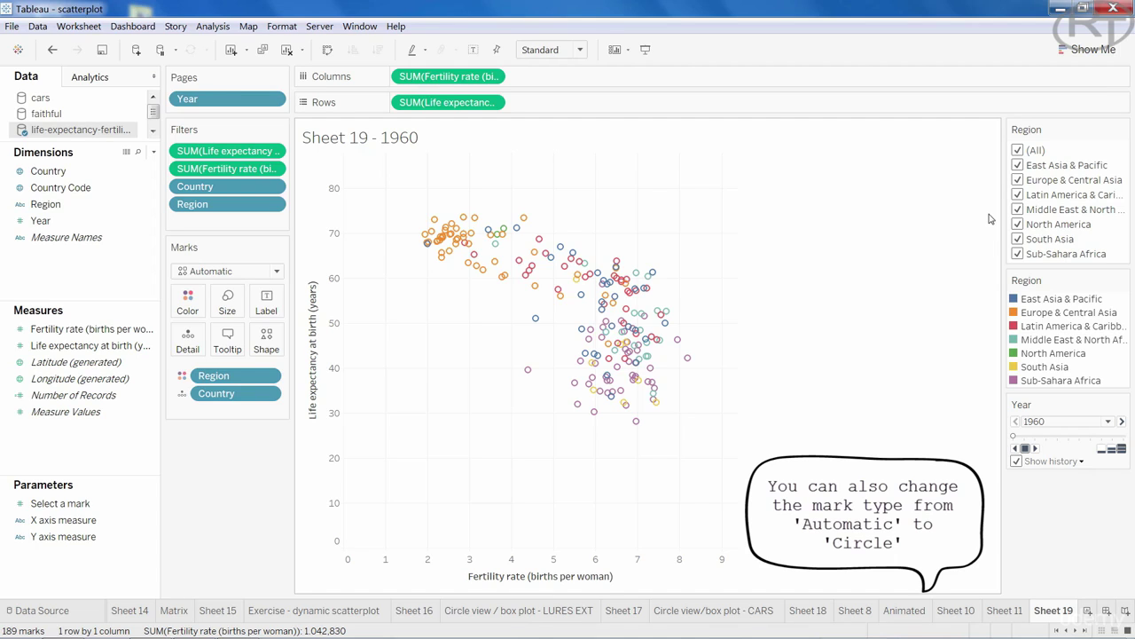
pyautogui.click(1036, 448)
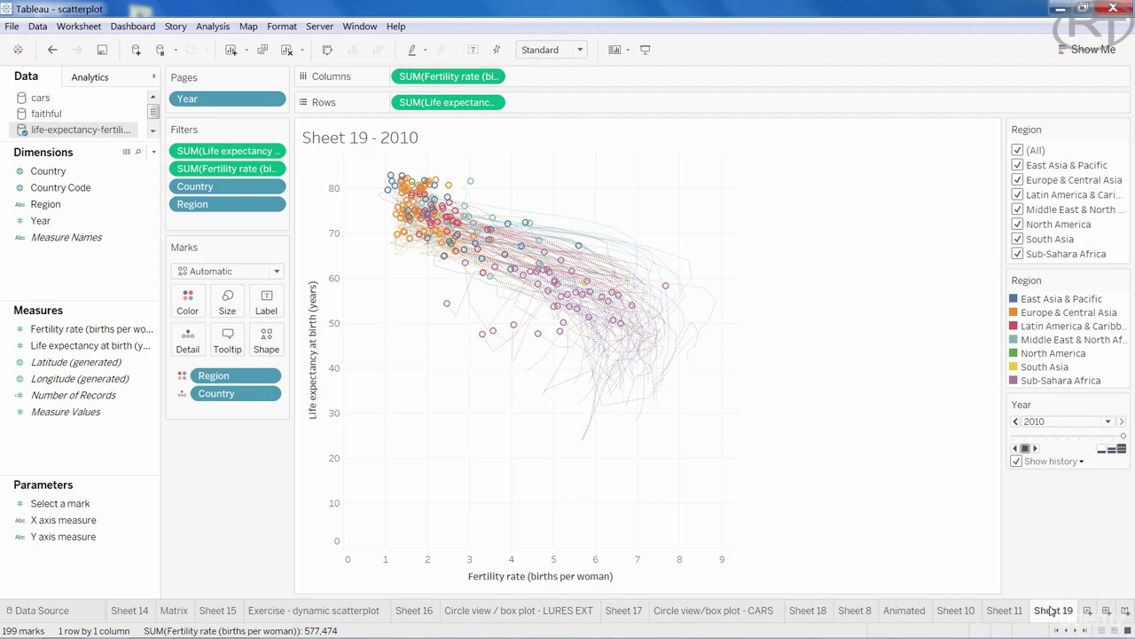
# - On a new sheet, plot Fertility rate on Columns and Life expectancy on Rows as Line marks
pyautogui.moveTo(1052, 611)
pyautogui.click(1088, 610)
pyautogui.moveTo(88, 328)
pyautogui.mouseDown()
pyautogui.moveTo(341, 192)
pyautogui.moveTo(419, 81)
pyautogui.mouseUp()
pyautogui.moveTo(89, 345); pyautogui.dragTo(470, 105)
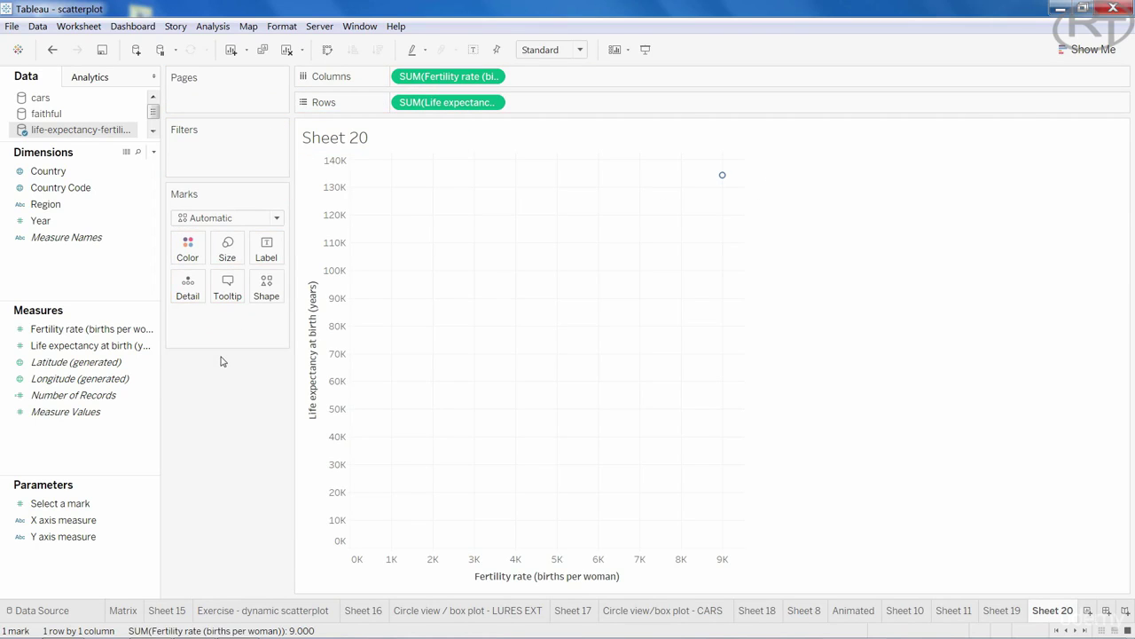
pyautogui.click(277, 218)
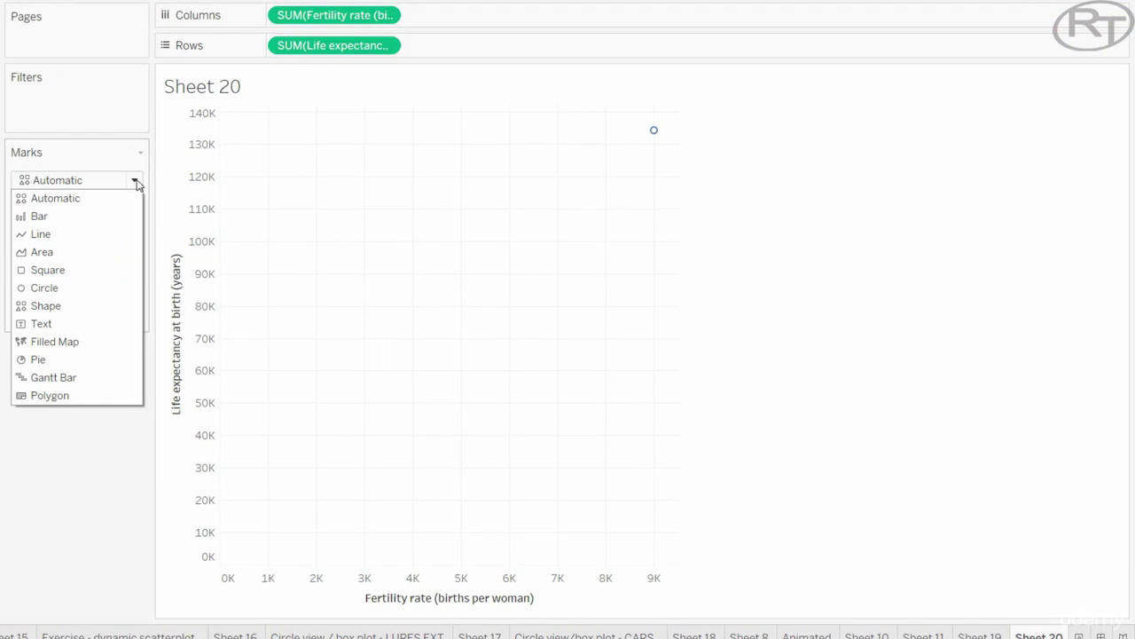
pyautogui.click(42, 234)
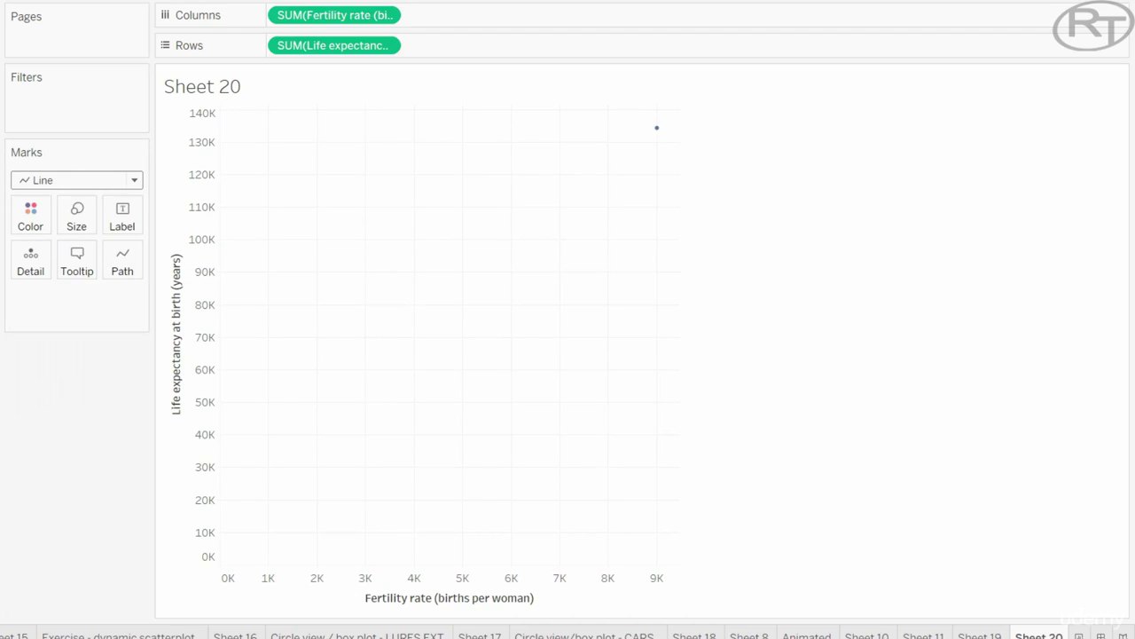
# - Path the lines by Year, split them by Country on Detail, and colour them by Region
pyautogui.moveTo(82, 312); pyautogui.dragTo(121, 267)
pyautogui.moveTo(3, 359); pyautogui.dragTo(49, 321)
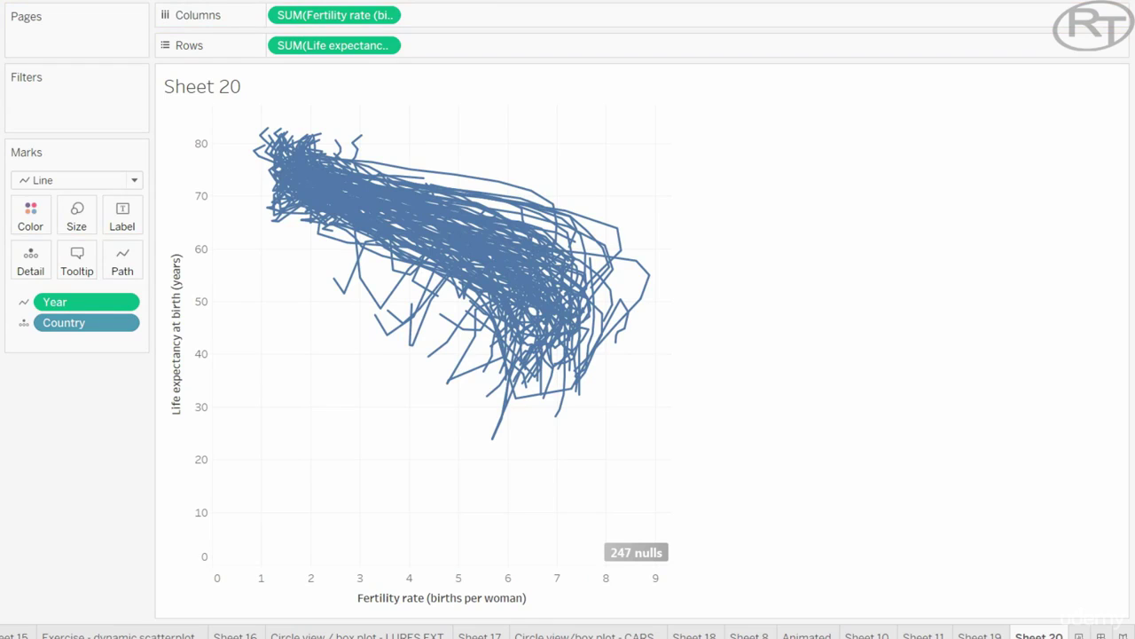
pyautogui.moveTo(3, 182); pyautogui.dragTo(29, 222)
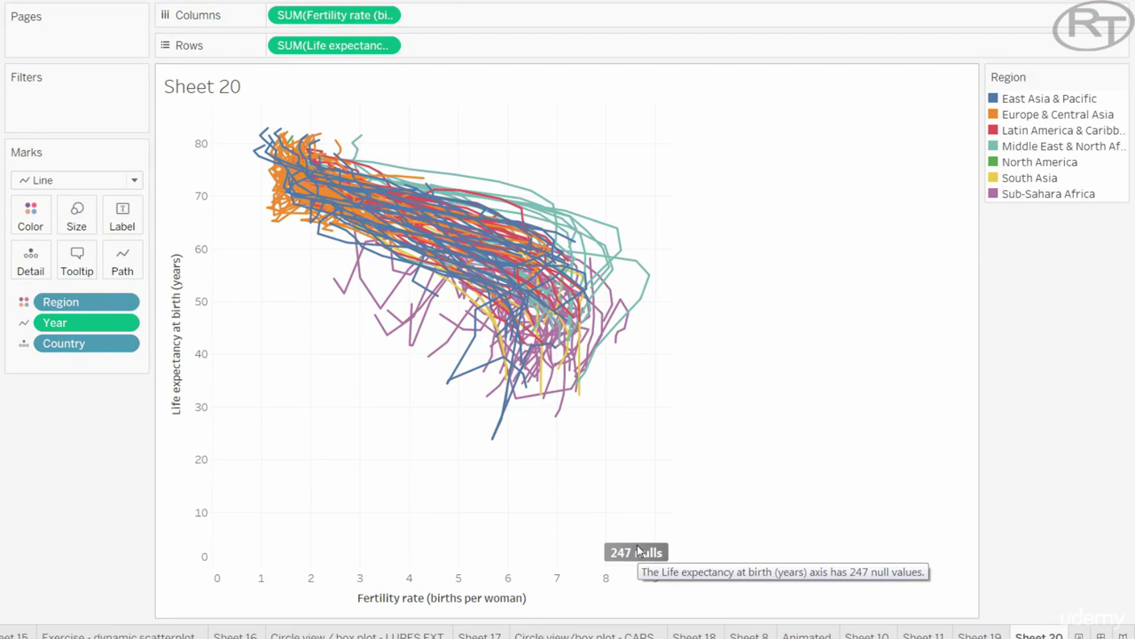
# - Filter out the 247 life-expectancy nulls and the remaining 10 fertility-rate nulls
pyautogui.click(639, 551)
pyautogui.click(457, 321)
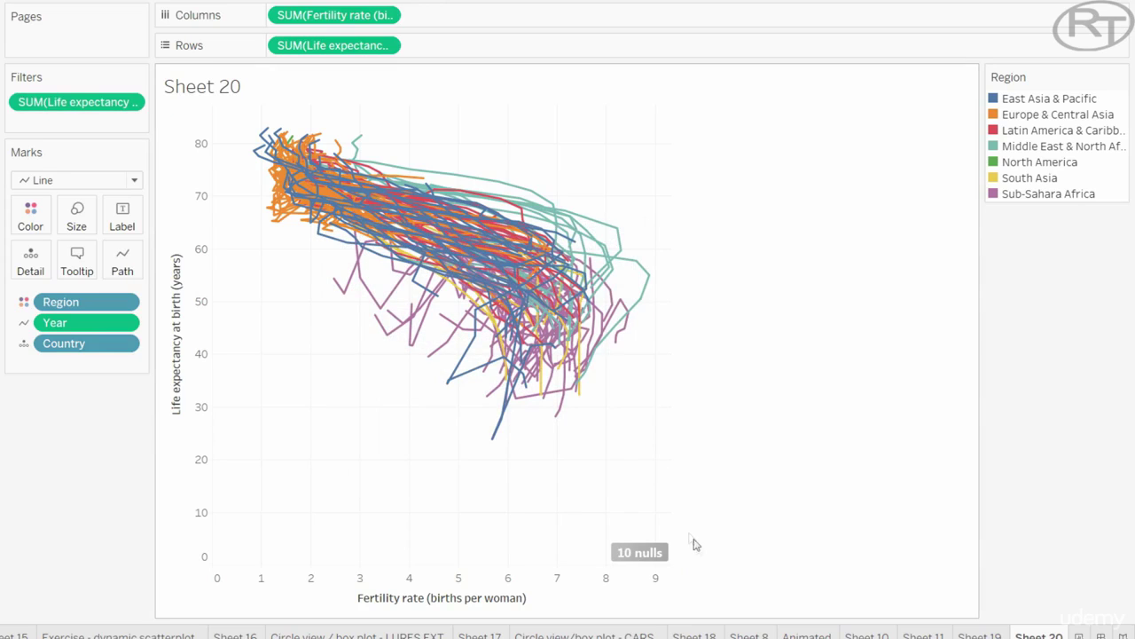
pyautogui.click(639, 552)
pyautogui.click(440, 348)
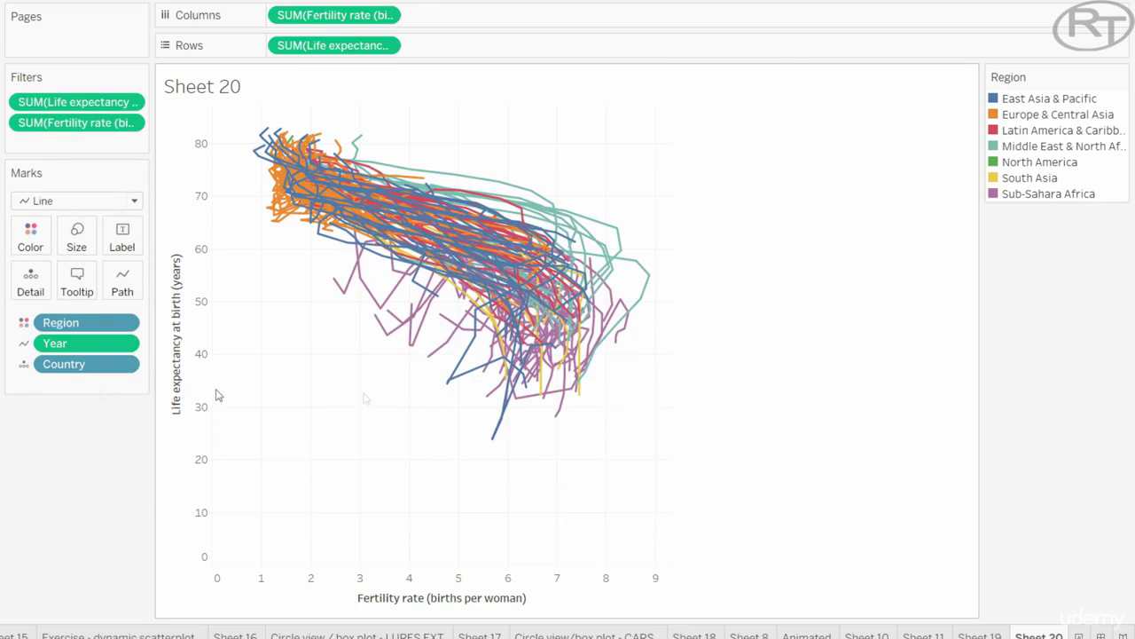
# - Lower line opacity to 68%, add a dot marker at each year, and make the lines thinner
pyautogui.click(30, 237)
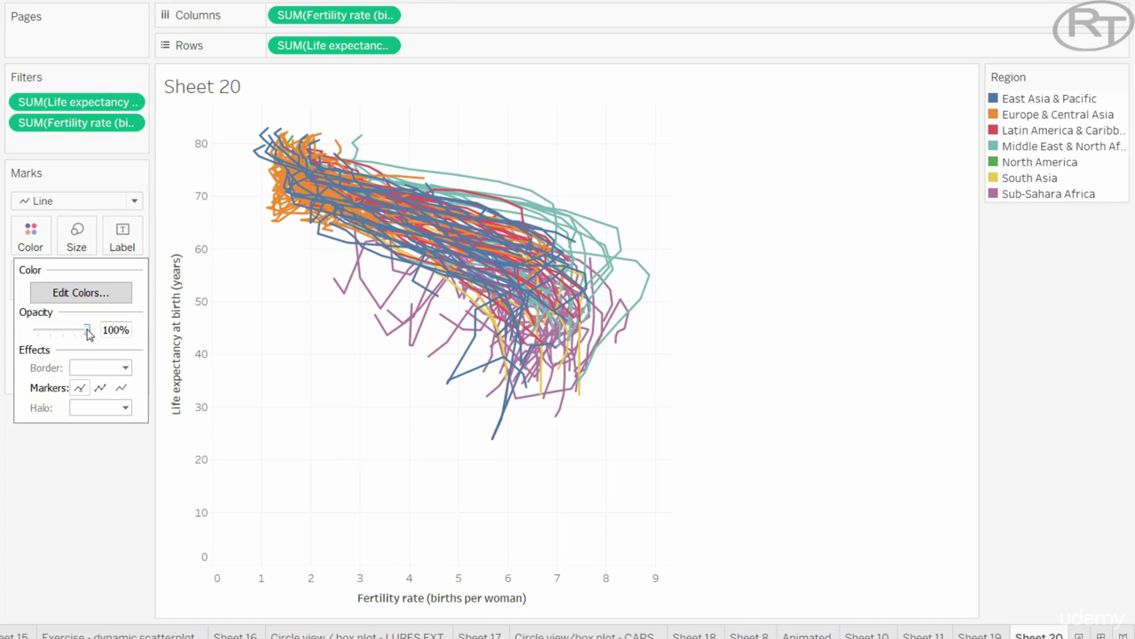
pyautogui.moveTo(88, 331); pyautogui.dragTo(71, 329)
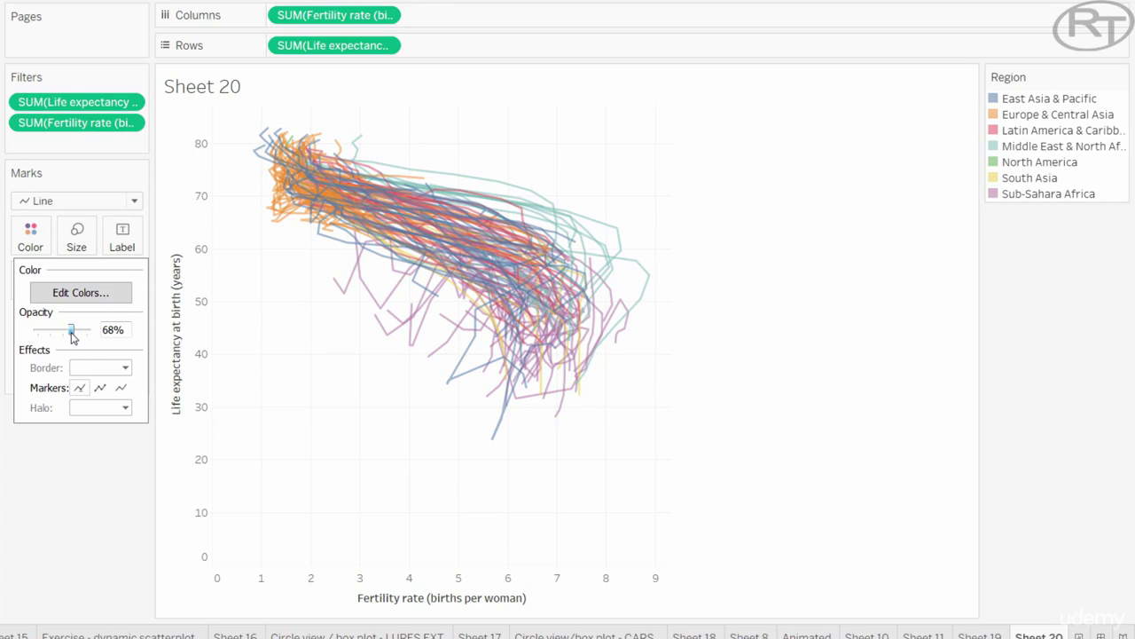
pyautogui.click(100, 387)
pyautogui.click(76, 236)
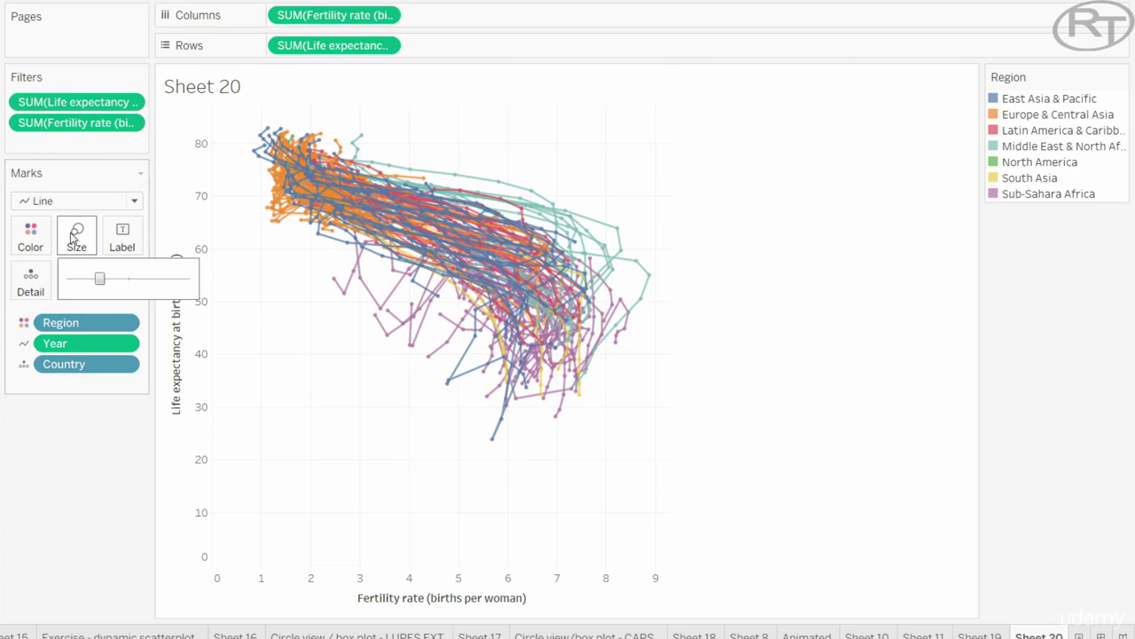
pyautogui.moveTo(98, 278); pyautogui.dragTo(69, 278)
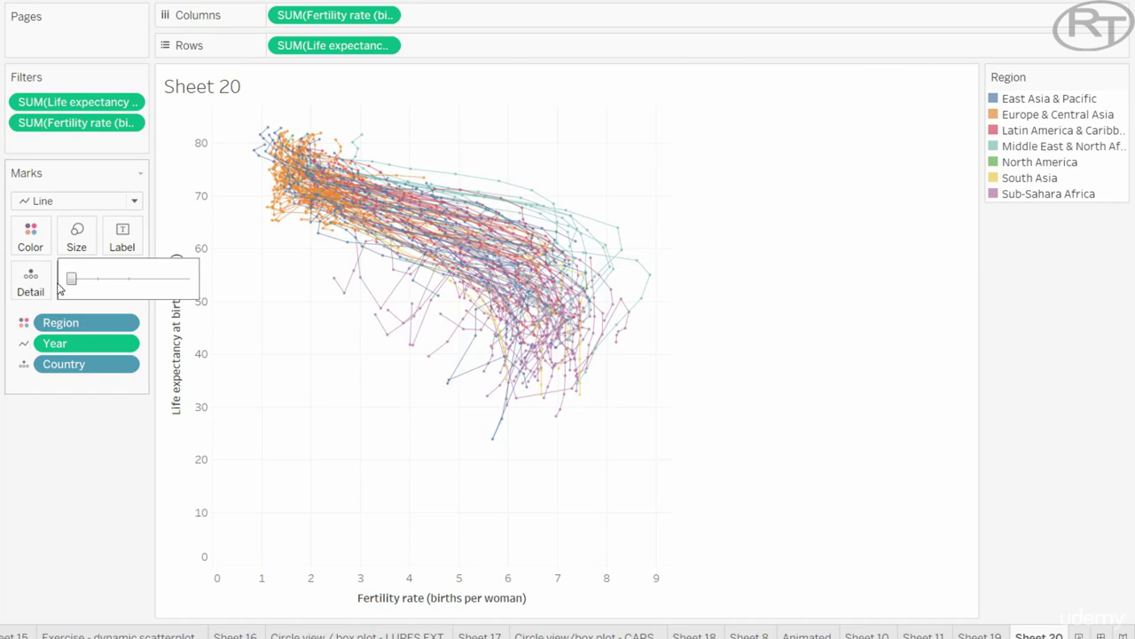
# - Highlight each Region's paths from East Asia & Pacific to North America, ending on South Asia
pyautogui.click(1047, 101)
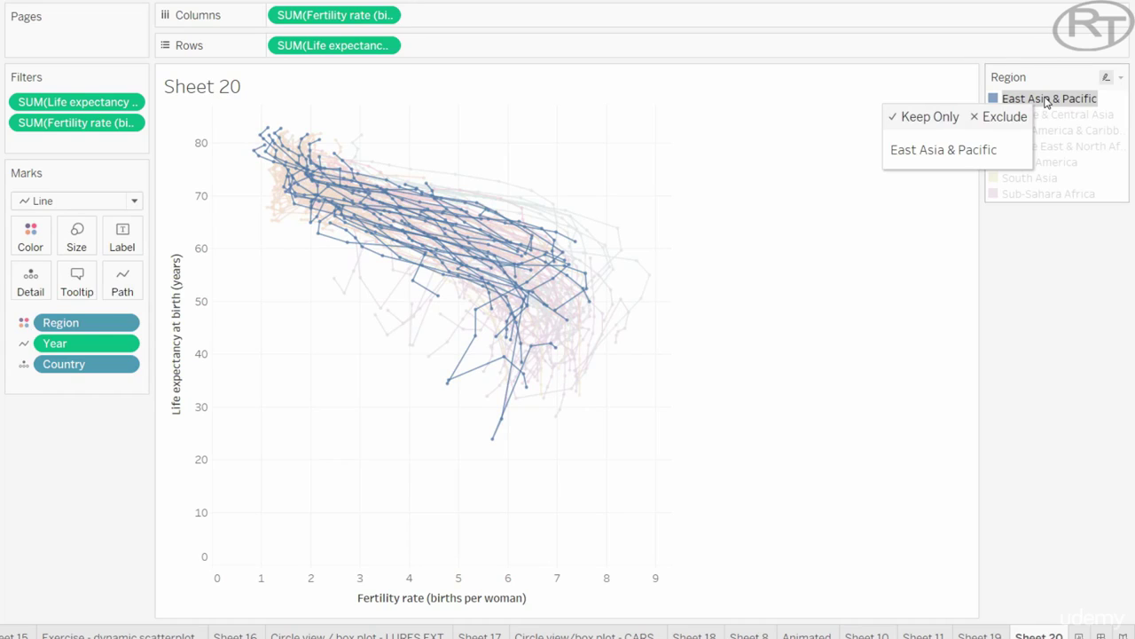
pyautogui.click(1060, 115)
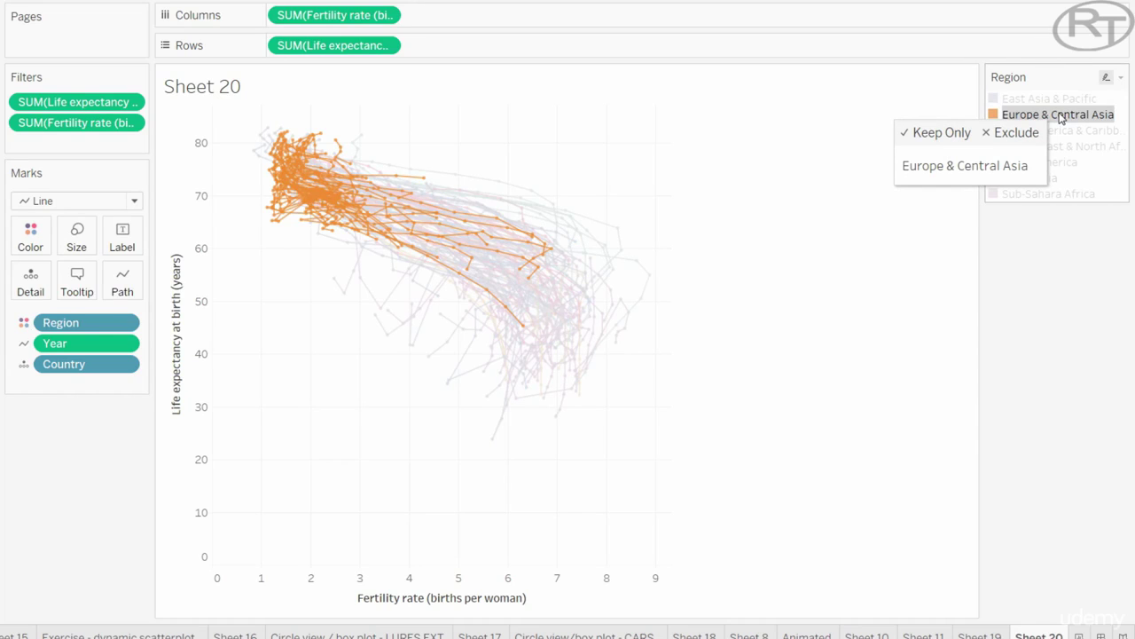
pyautogui.click(1073, 131)
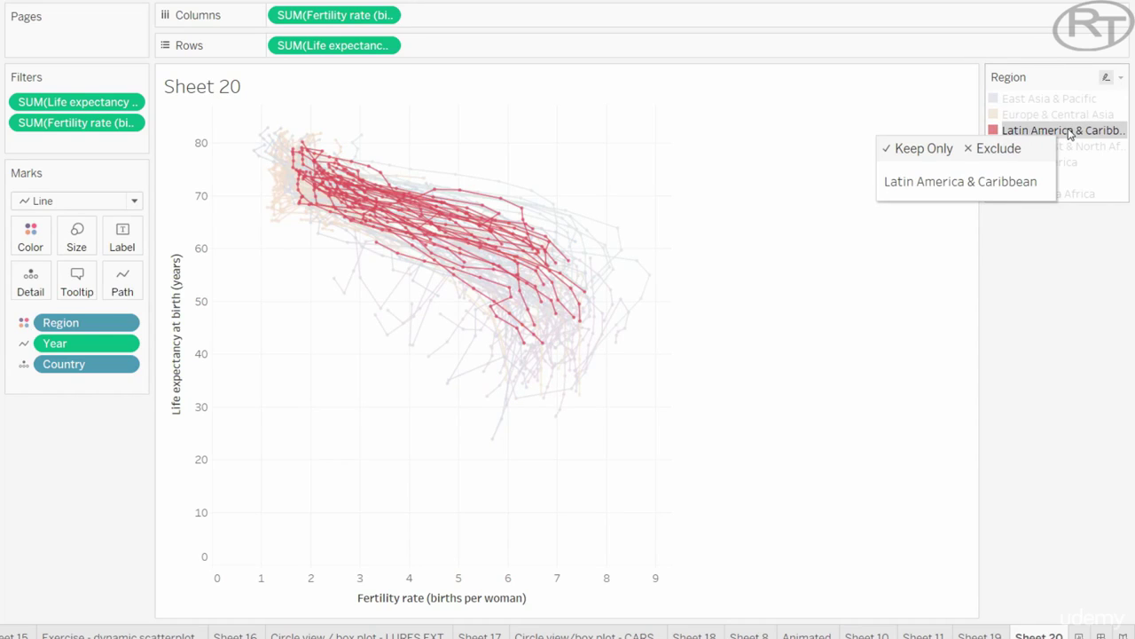
pyautogui.click(1081, 148)
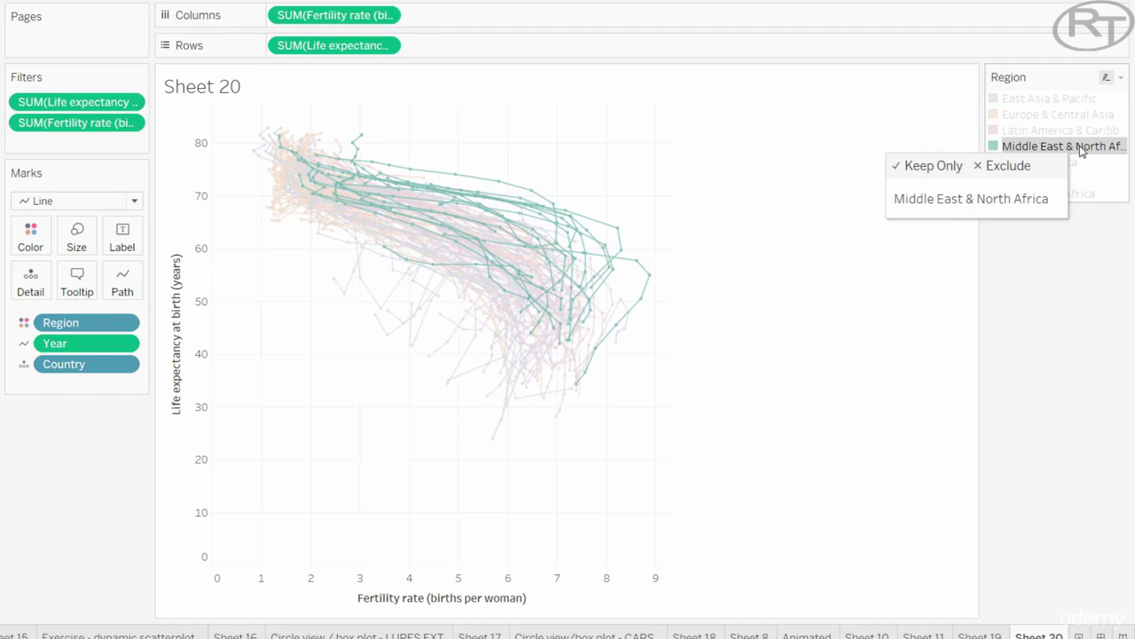
pyautogui.click(1080, 163)
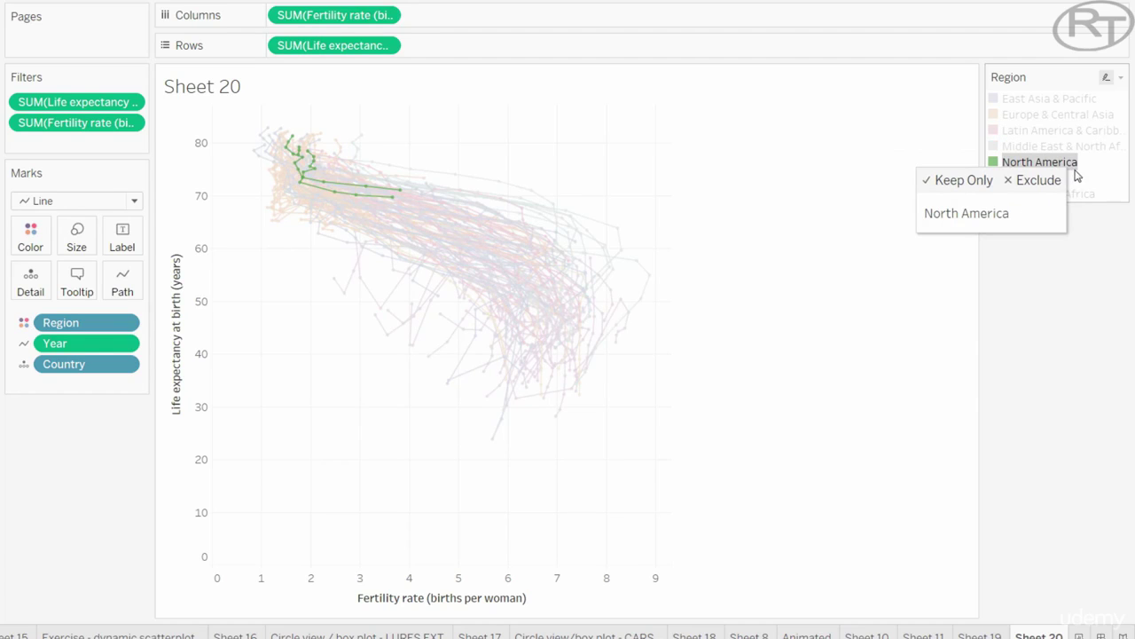
pyautogui.press('Escape')
pyautogui.click(1055, 180)
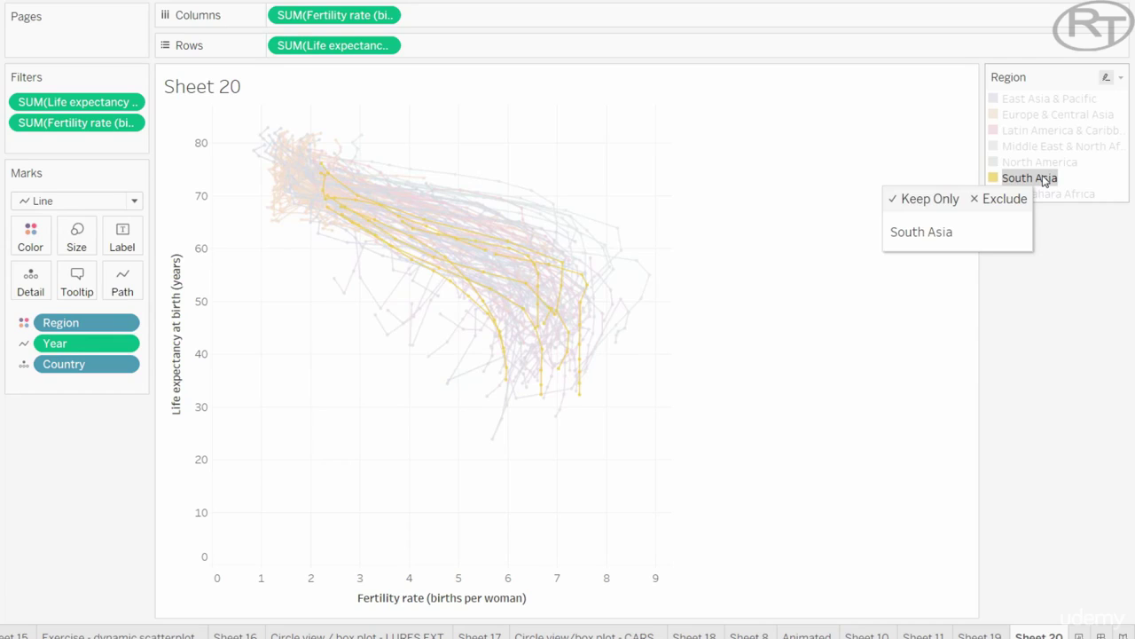